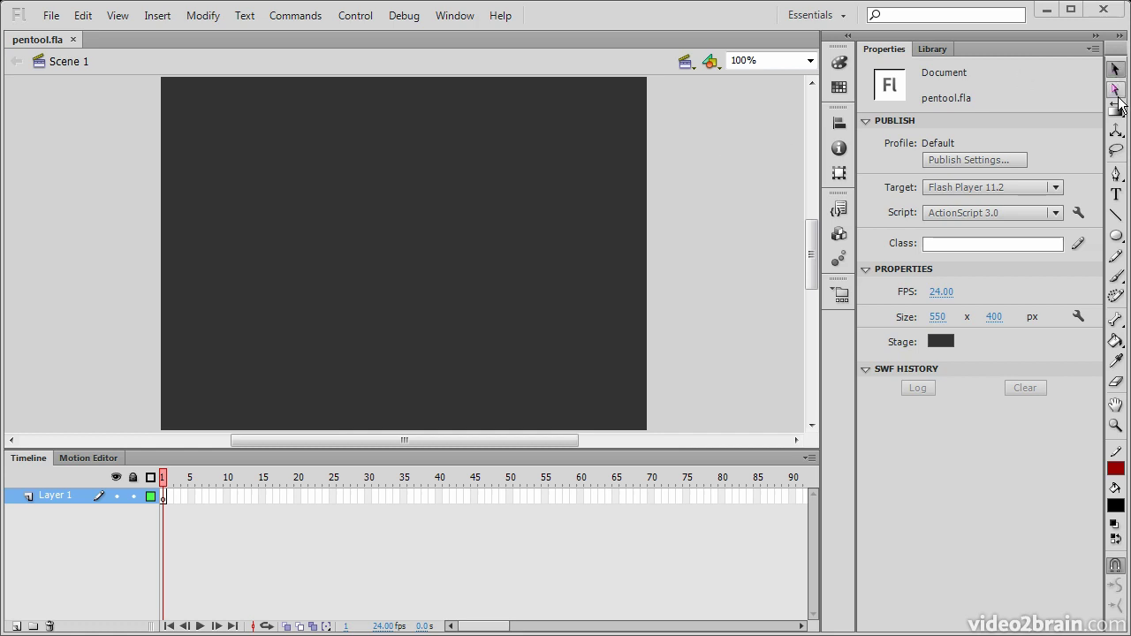
Step: Set up the Pen tool with a white stroke, a stroke size of 10 and the Solid style
left_click(1116, 177)
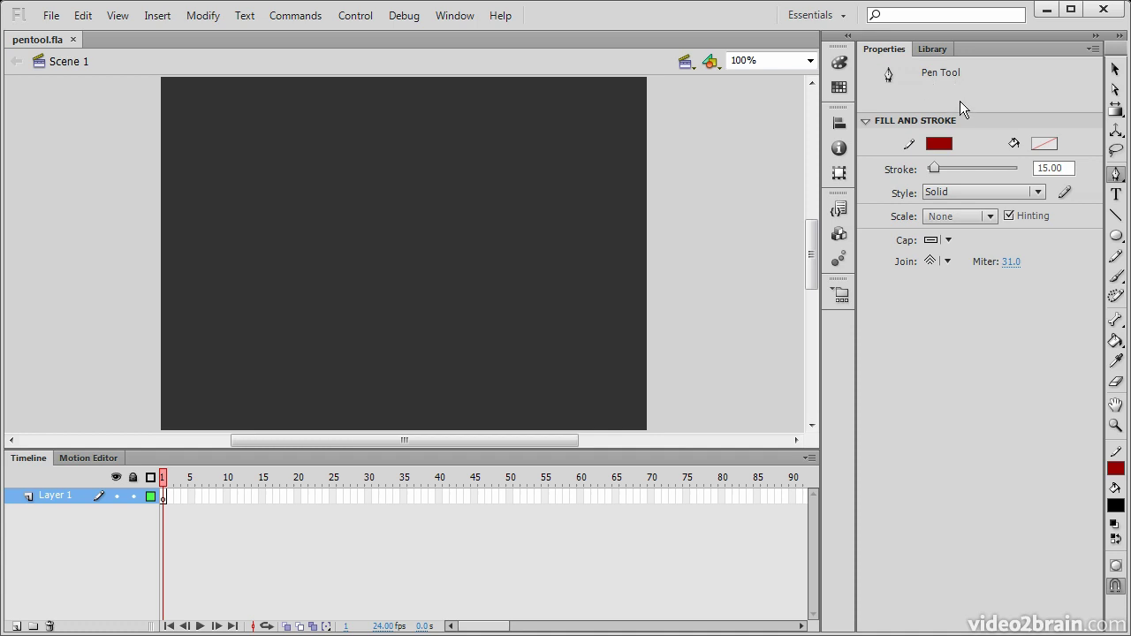
left_click(941, 146)
left_click(867, 254)
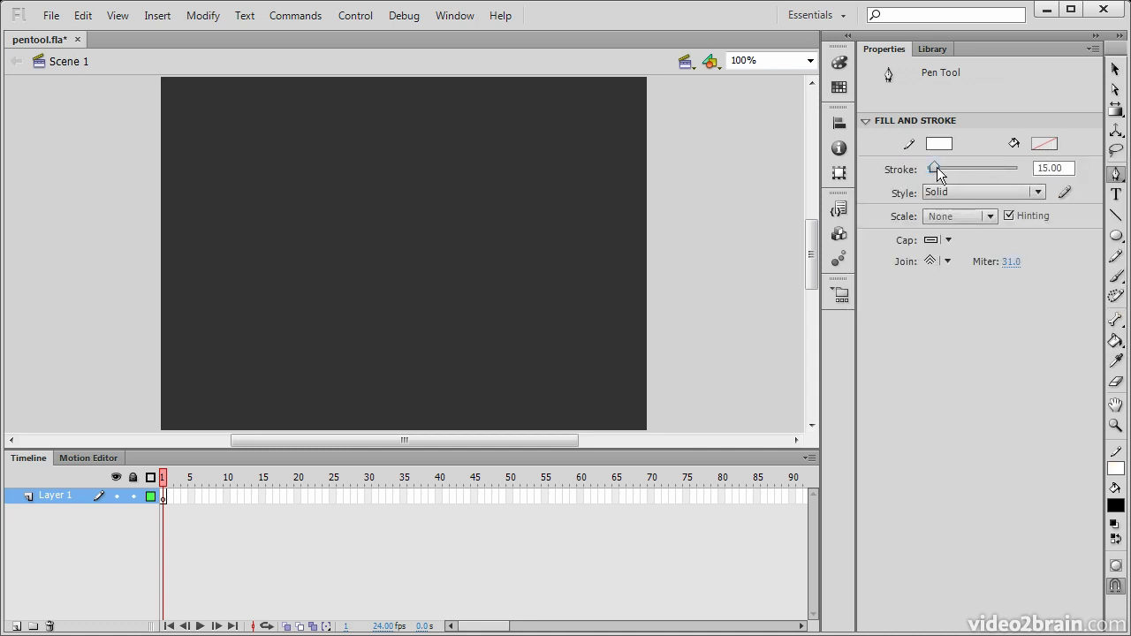
left_click(1049, 168)
double_click(1049, 167)
type("10")
left_click(992, 311)
left_click(1034, 192)
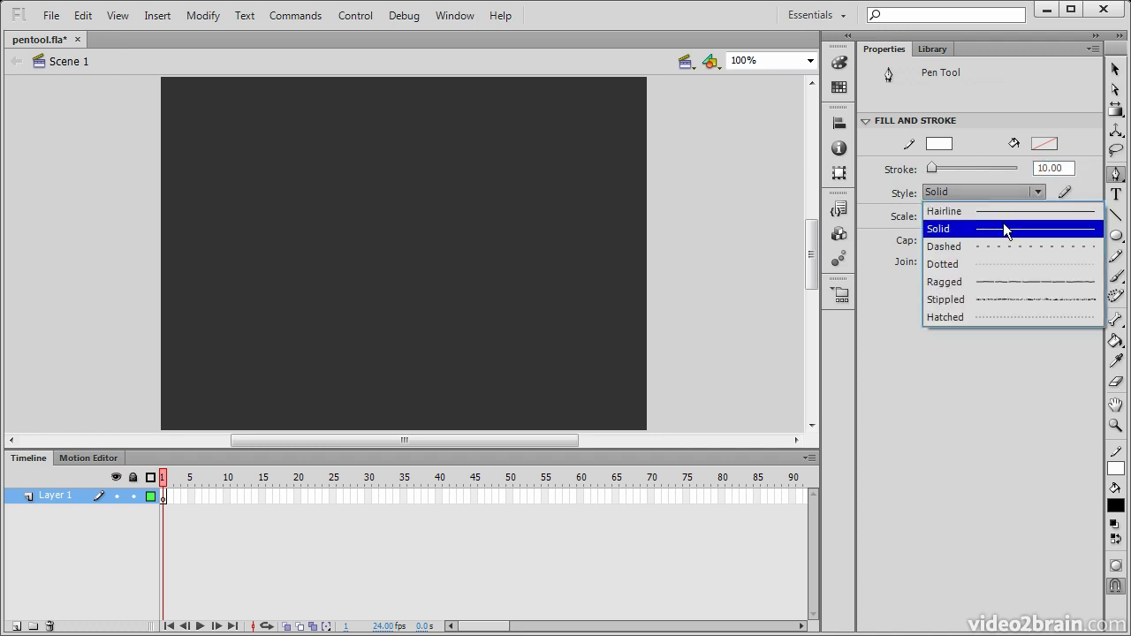
left_click(965, 372)
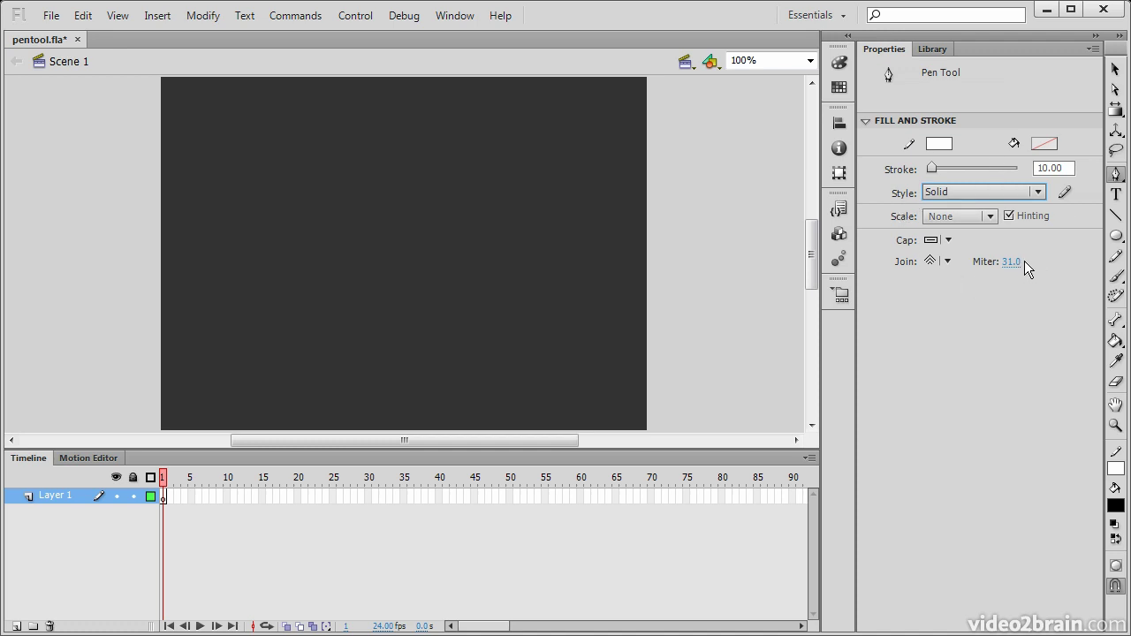
Step: Draw an open wavy path with three pointed crests and two valleys across the upper part of the stage using the Pen tool
left_click(248, 192)
left_click_drag(330, 147, 330, 109)
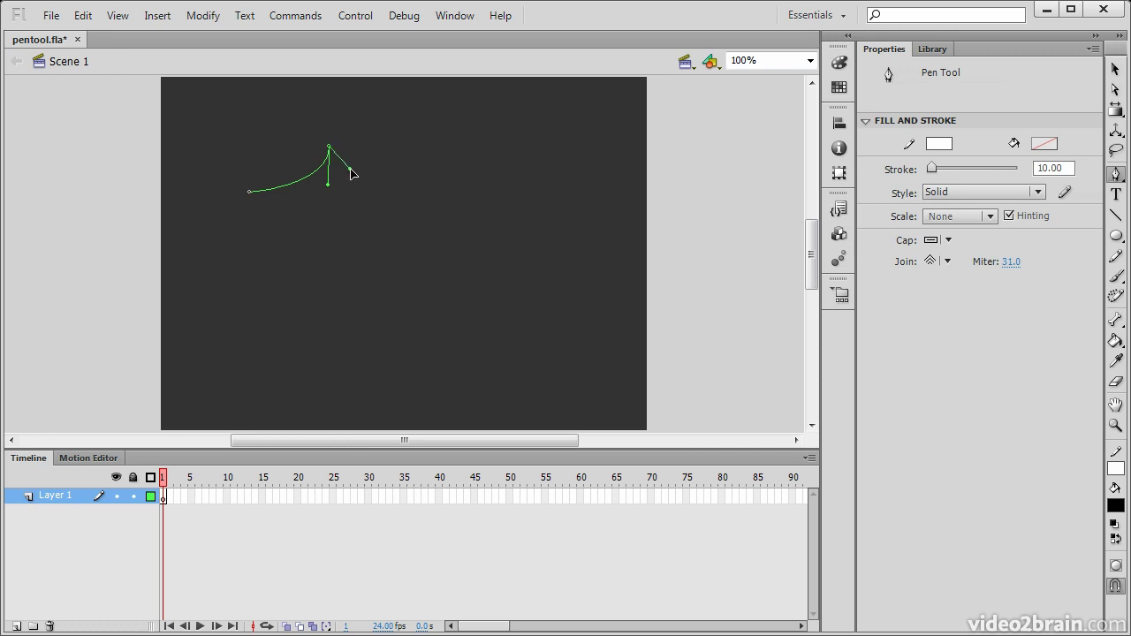
left_click(351, 173)
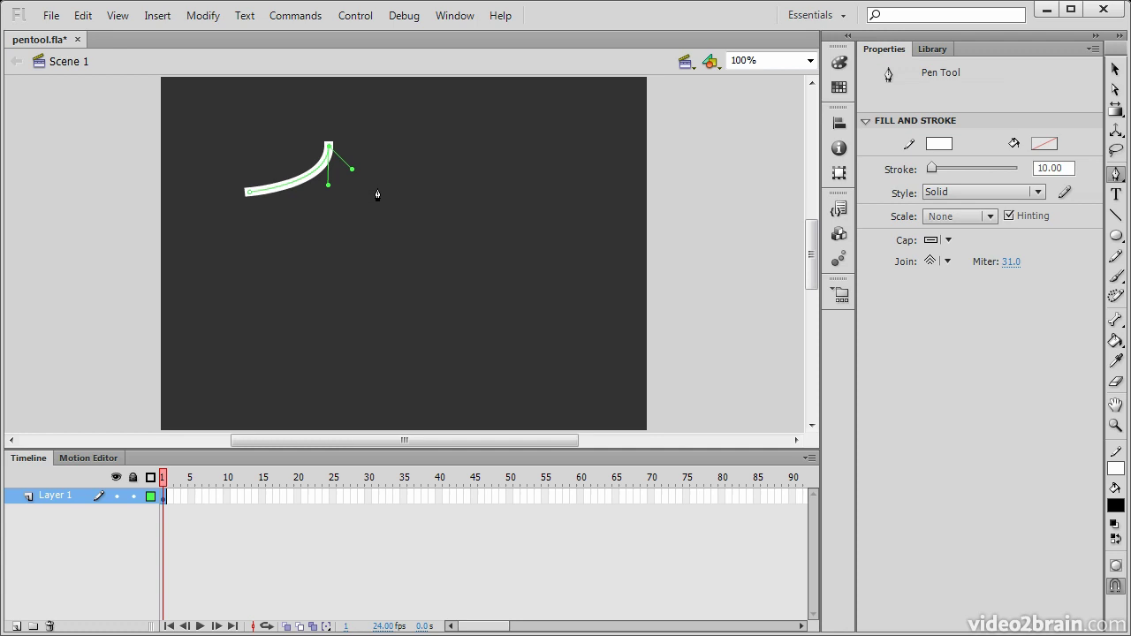
left_click_drag(378, 195, 412, 214)
left_click(398, 170)
left_click_drag(438, 150, 460, 114)
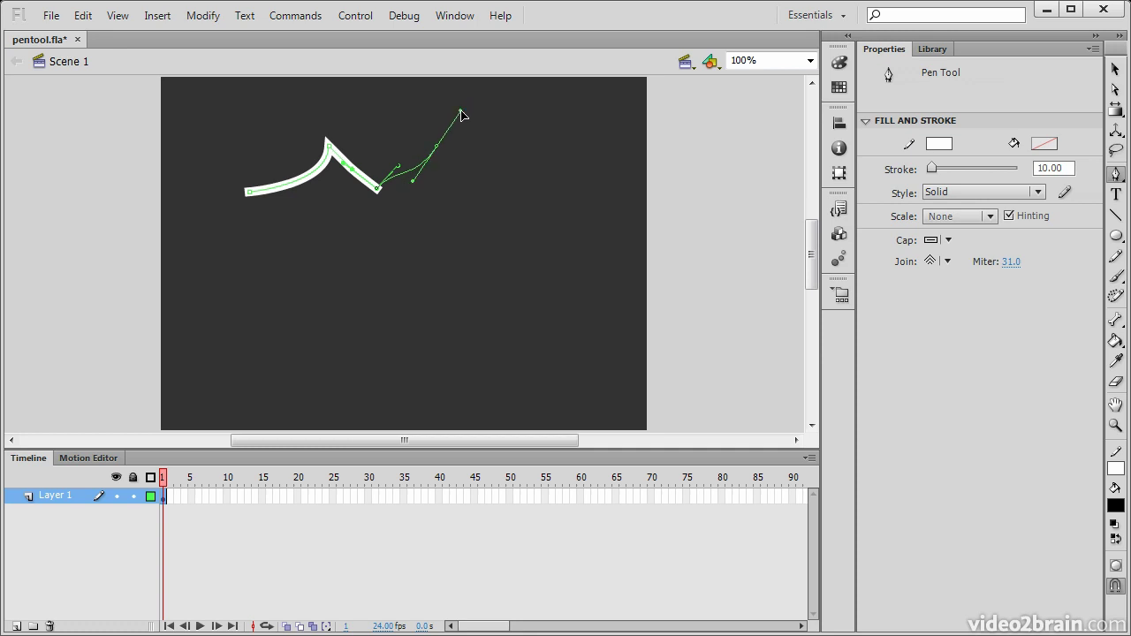
left_click(445, 168)
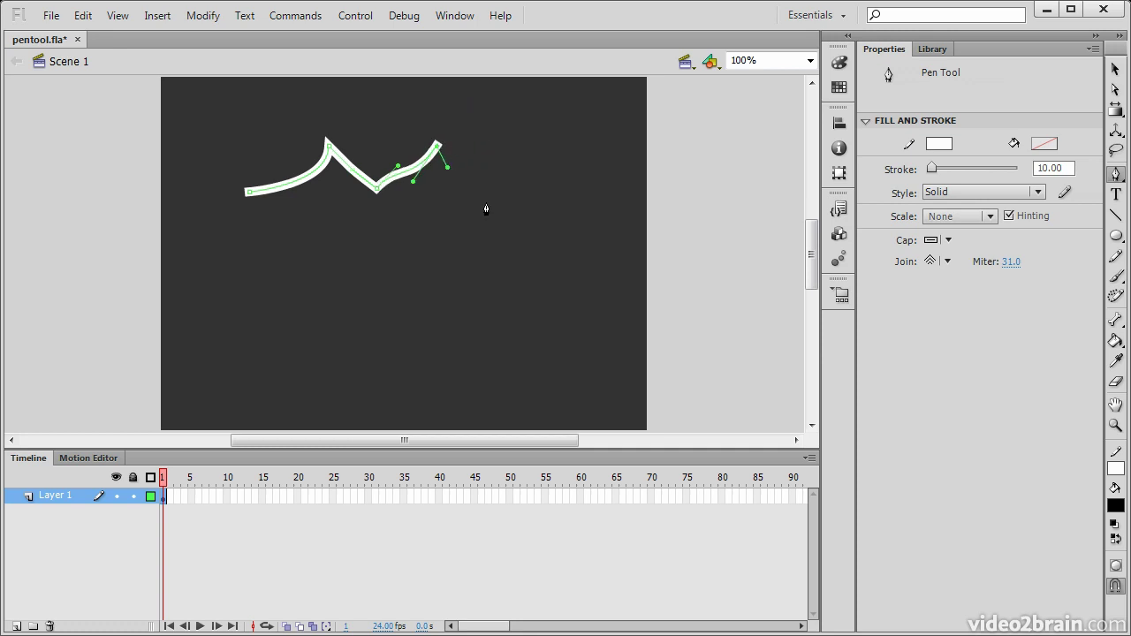
mouse_move(503, 196)
left_mouse_down()
mouse_move(543, 192)
mouse_move(519, 171)
mouse_move(591, 124)
mouse_move(582, 129)
left_mouse_up()
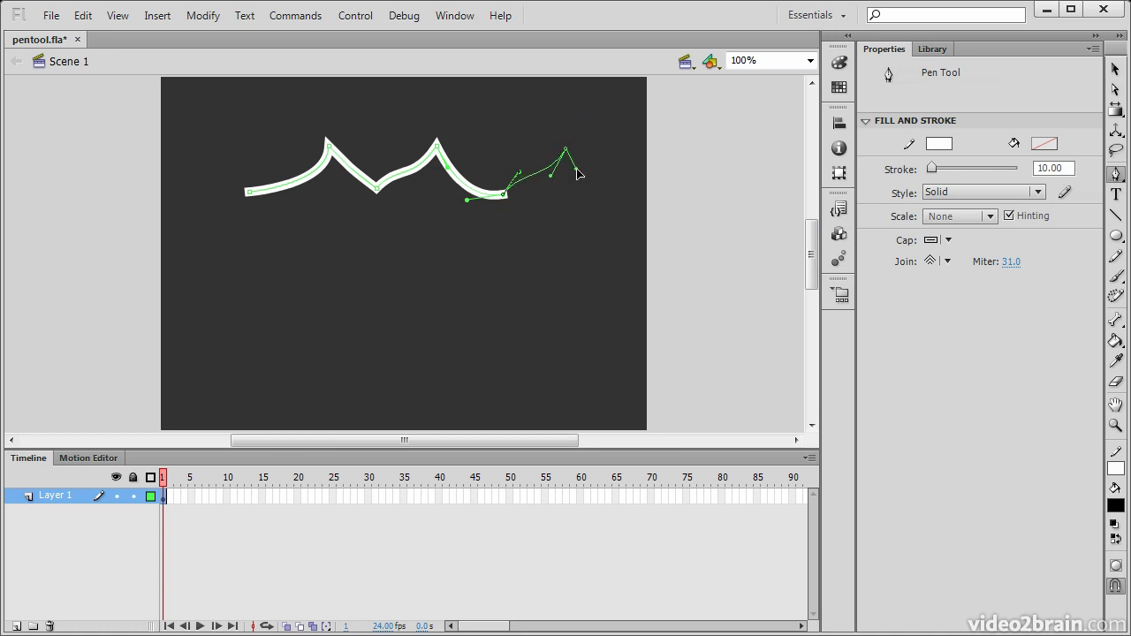
left_click(579, 177, "ctrl")
mouse_move(638, 208)
left_mouse_down()
mouse_move(690, 197)
mouse_move(700, 206)
left_mouse_up()
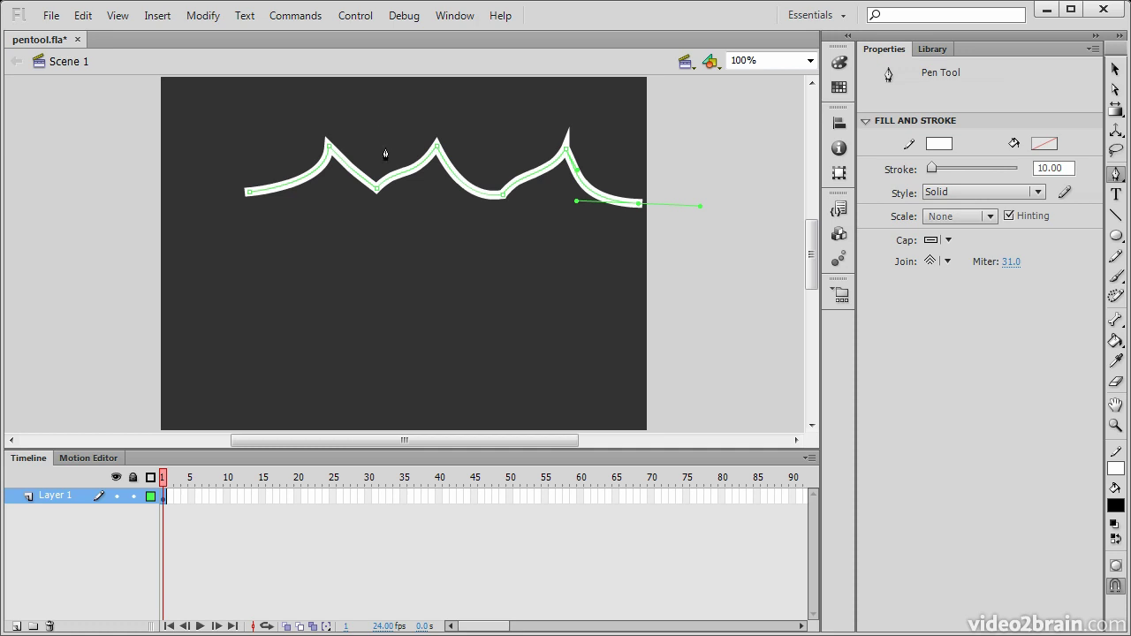
Step: Magnify the stage to 200% and examine the path as a whole and its individual segments with the Selection tool
left_click(1116, 69)
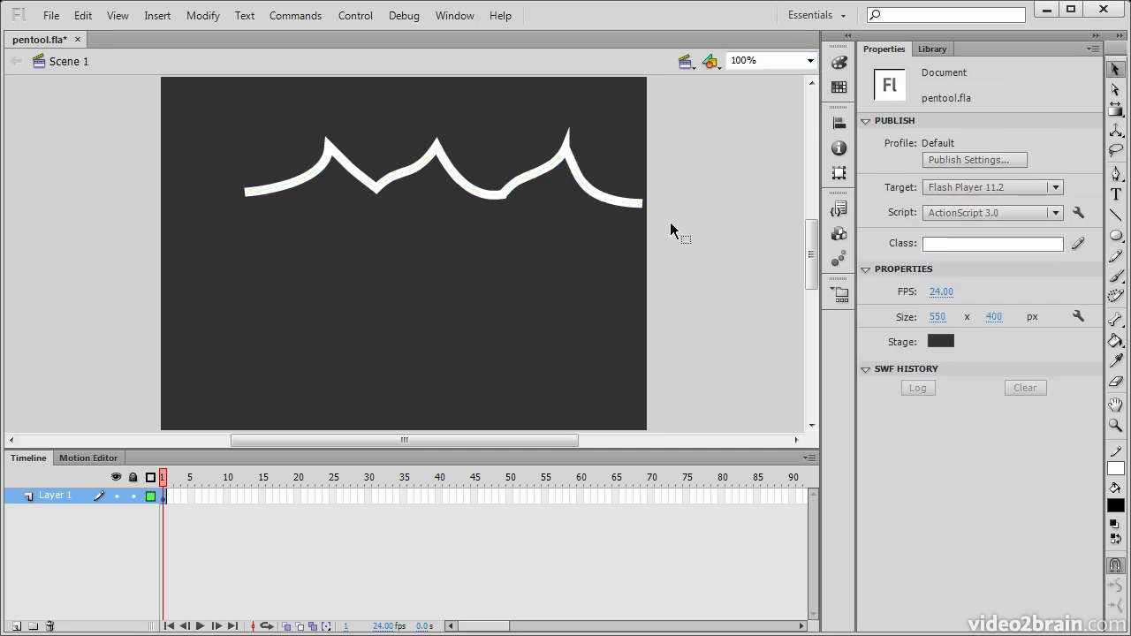
double_click(635, 202)
left_click(809, 61)
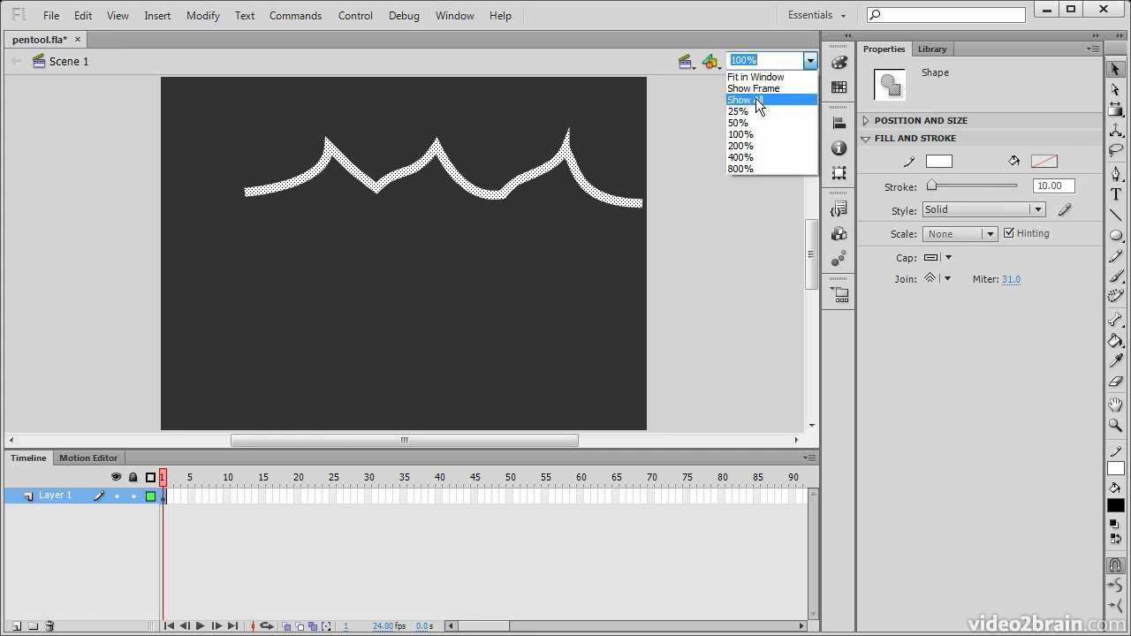
left_click(739, 158)
left_click(810, 61)
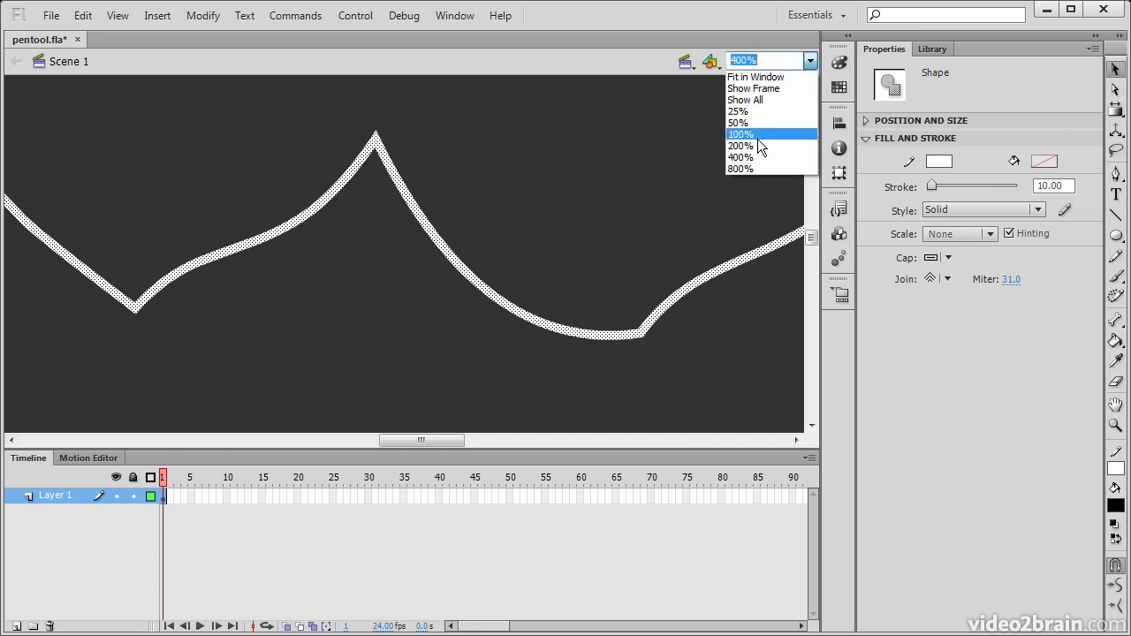
left_click(747, 146)
left_click(300, 237)
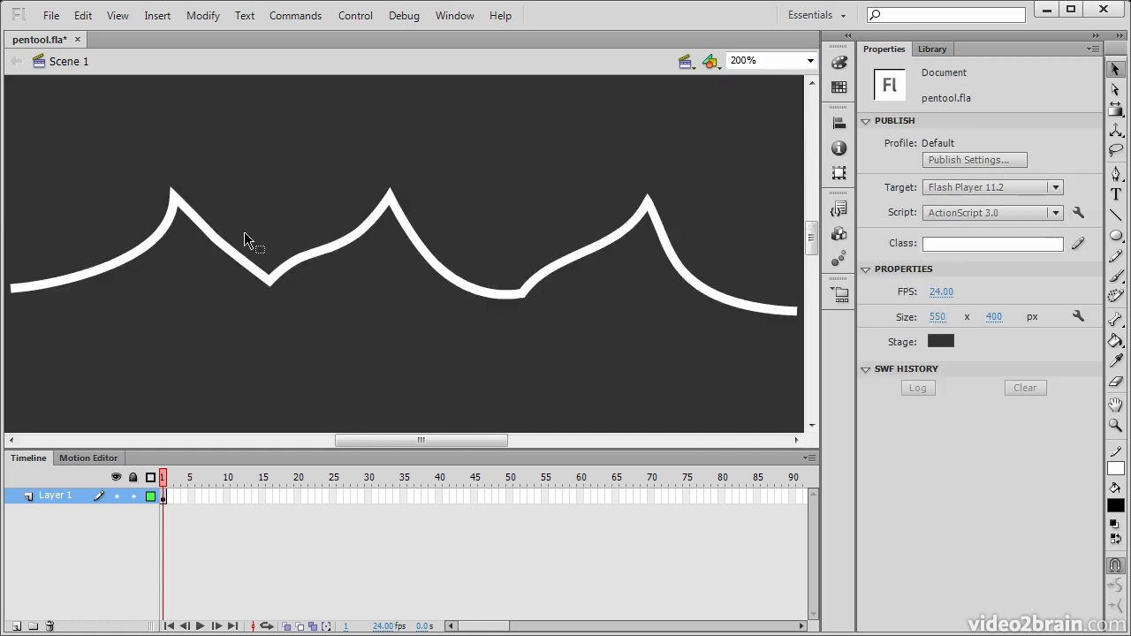
left_click(196, 220)
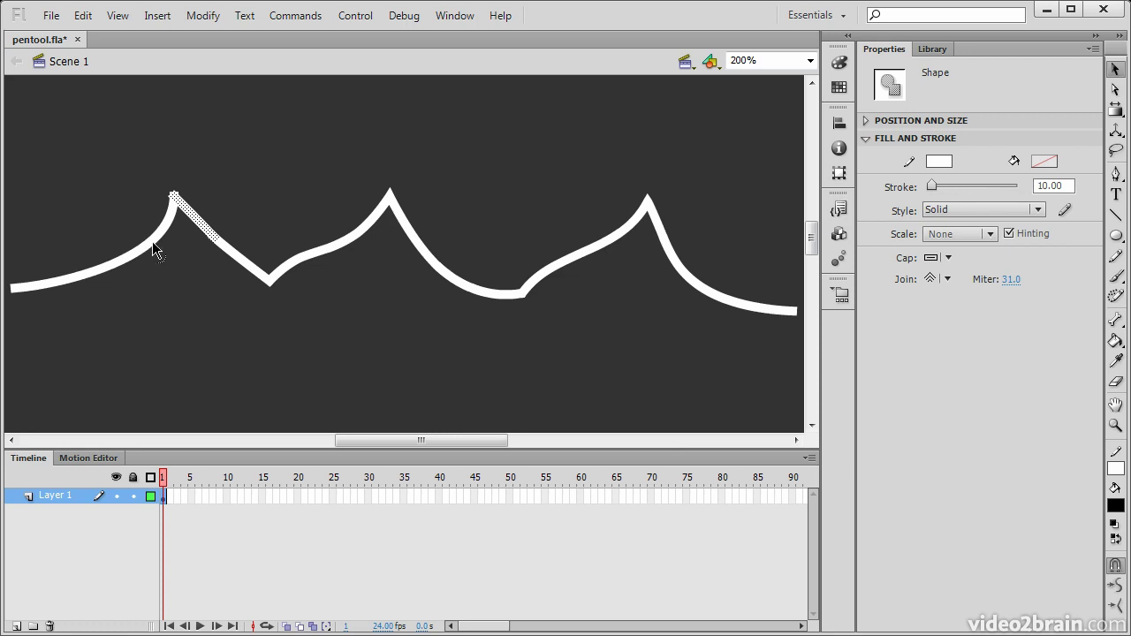
left_click(330, 336)
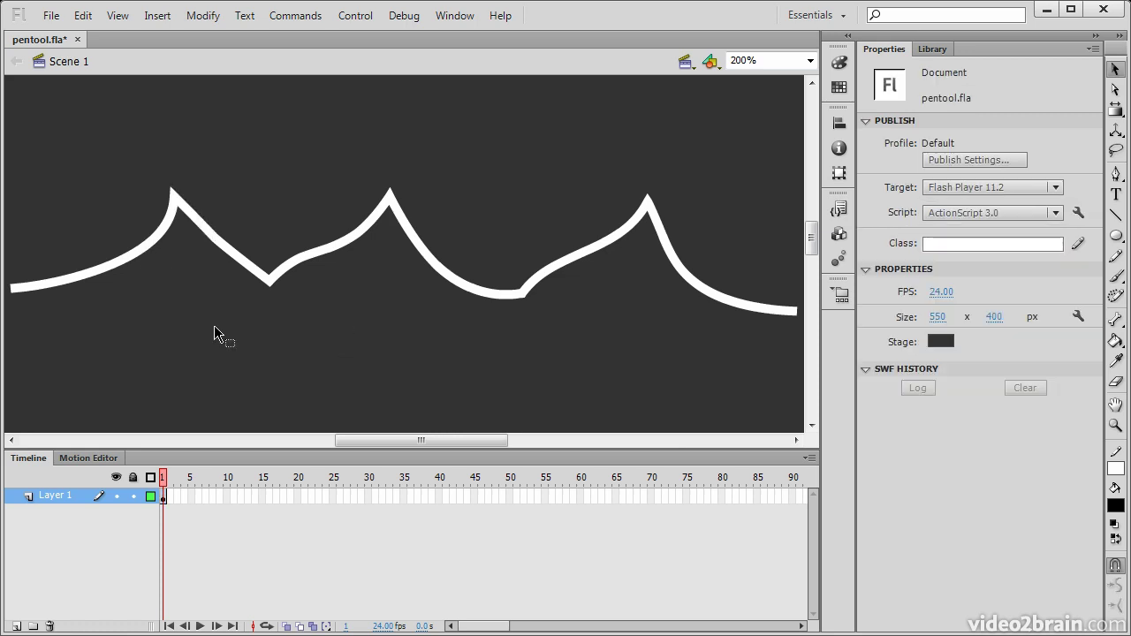
Step: Reshape the curves beside the two valleys by adjusting their tangent handles with the Subselection tool
left_click(1116, 90)
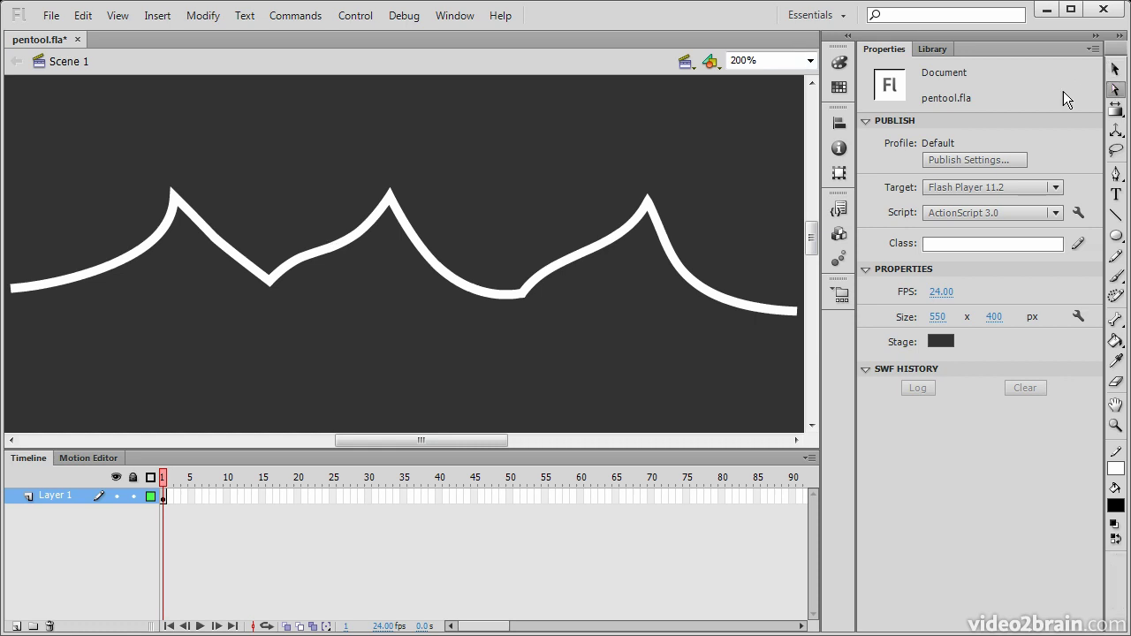
left_click(289, 269)
left_click(274, 286)
mouse_move(312, 237)
left_mouse_down()
mouse_move(308, 265)
mouse_move(352, 250)
left_mouse_up()
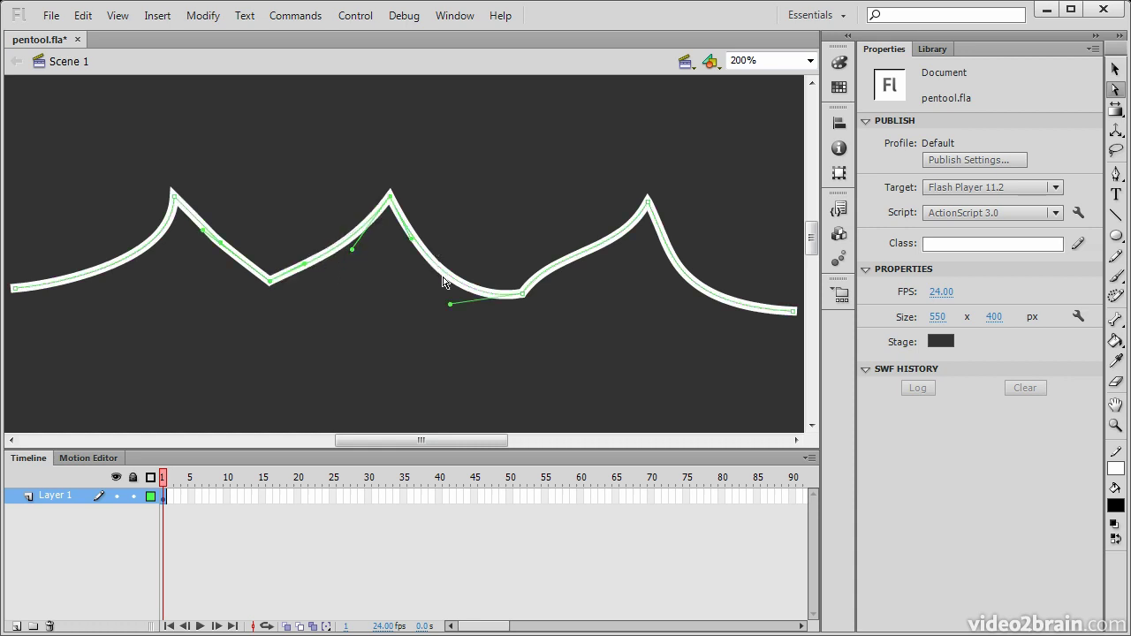
left_click_drag(452, 304, 451, 287)
mouse_move(556, 250)
left_mouse_down()
mouse_move(574, 272)
mouse_move(608, 255)
left_mouse_up()
left_click_drag(671, 308, 672, 299)
Step: Adjust the tangent handles on both sides of the first crest so its slopes curve evenly, and deselect the path
left_click(202, 228)
left_click_drag(232, 249, 122, 282)
left_click(173, 379)
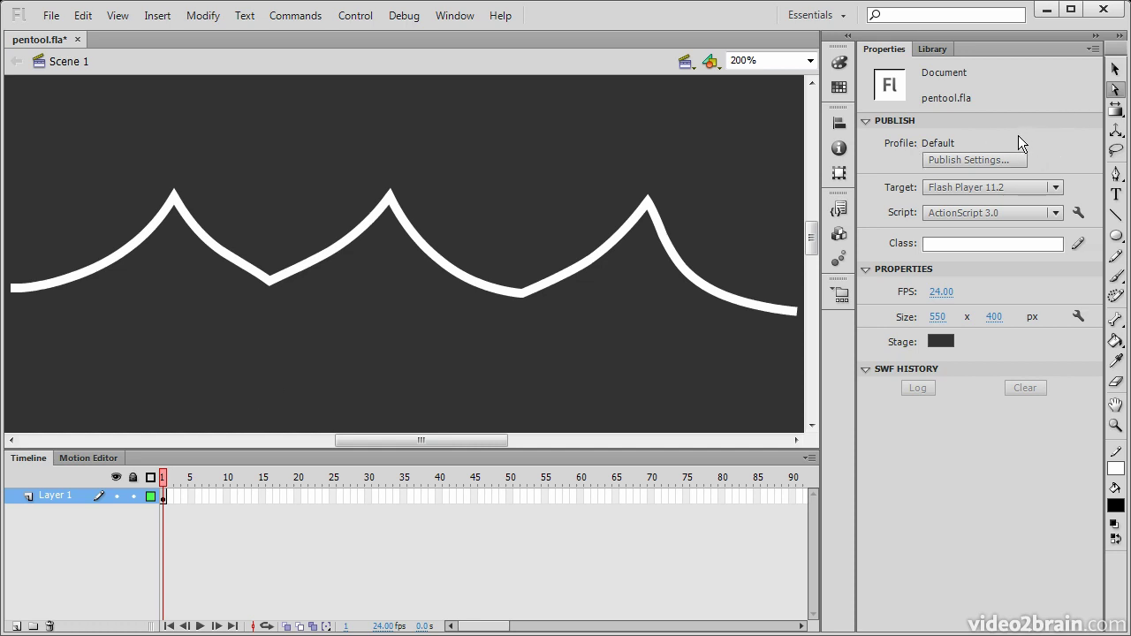
Step: Add an anchor point near the middle of each of the path's six slopes with the Add Anchor Point tool
left_click(1116, 176)
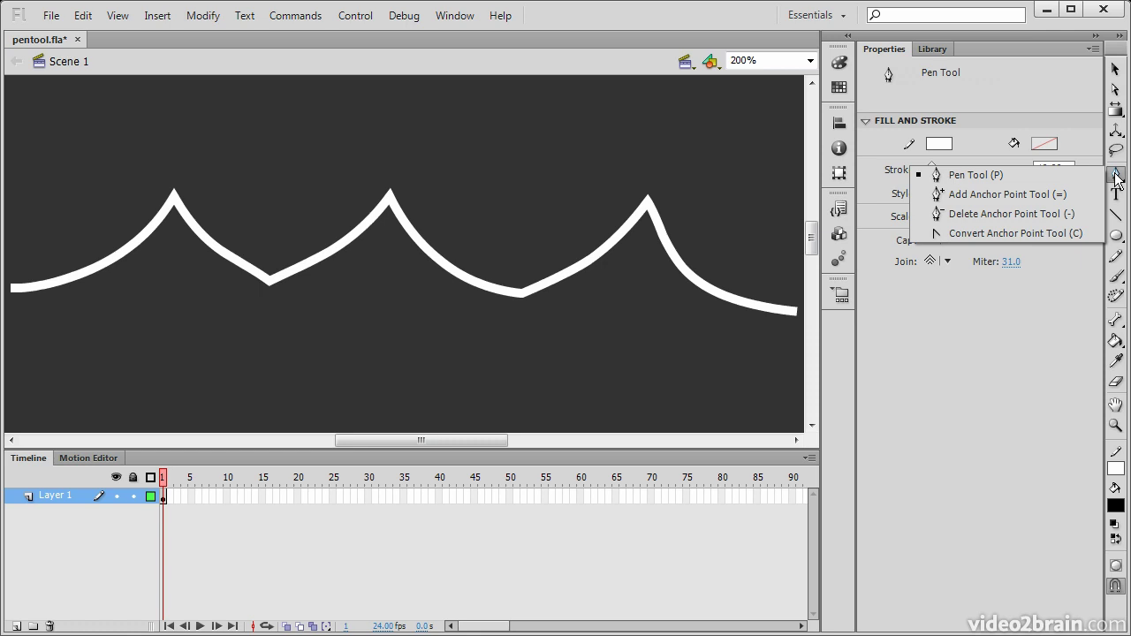
left_click(1015, 195)
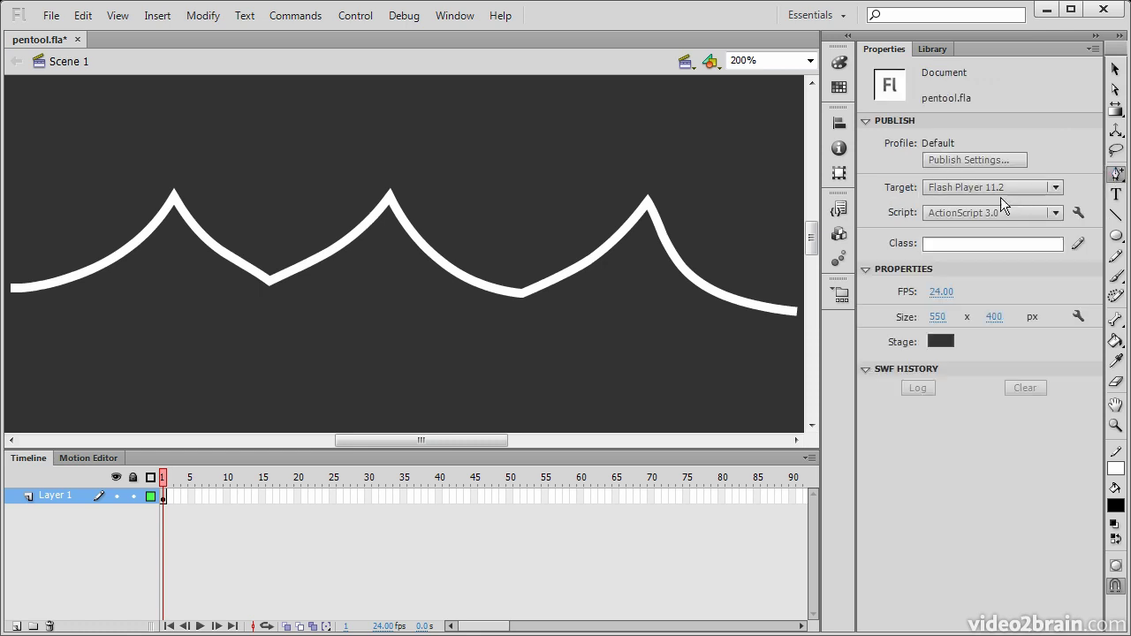
left_click(708, 295)
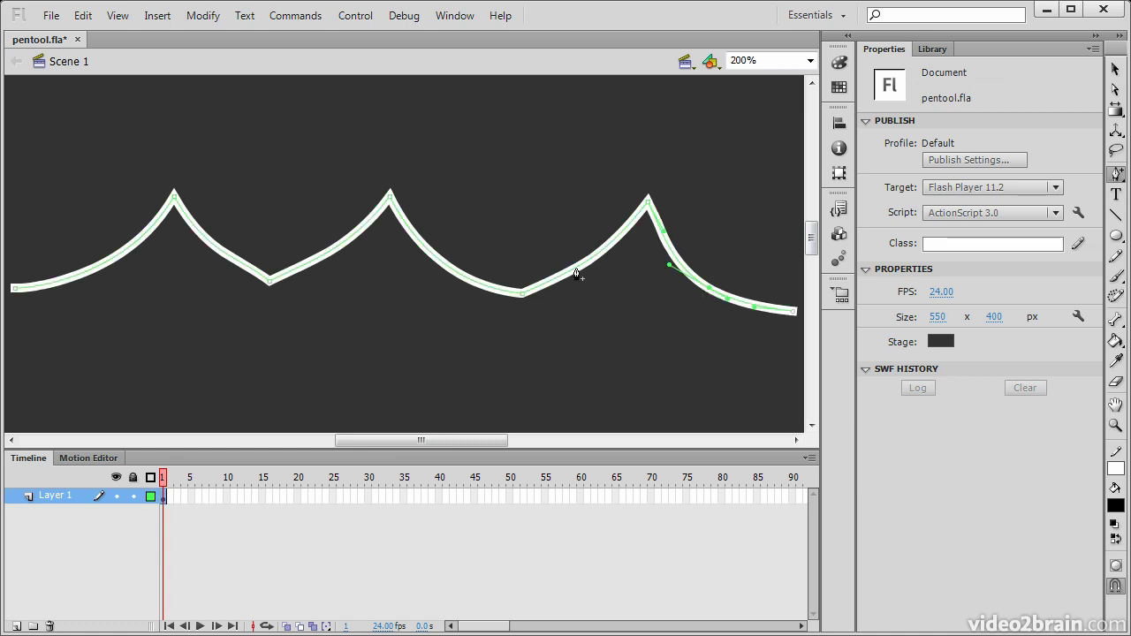
left_click(443, 268)
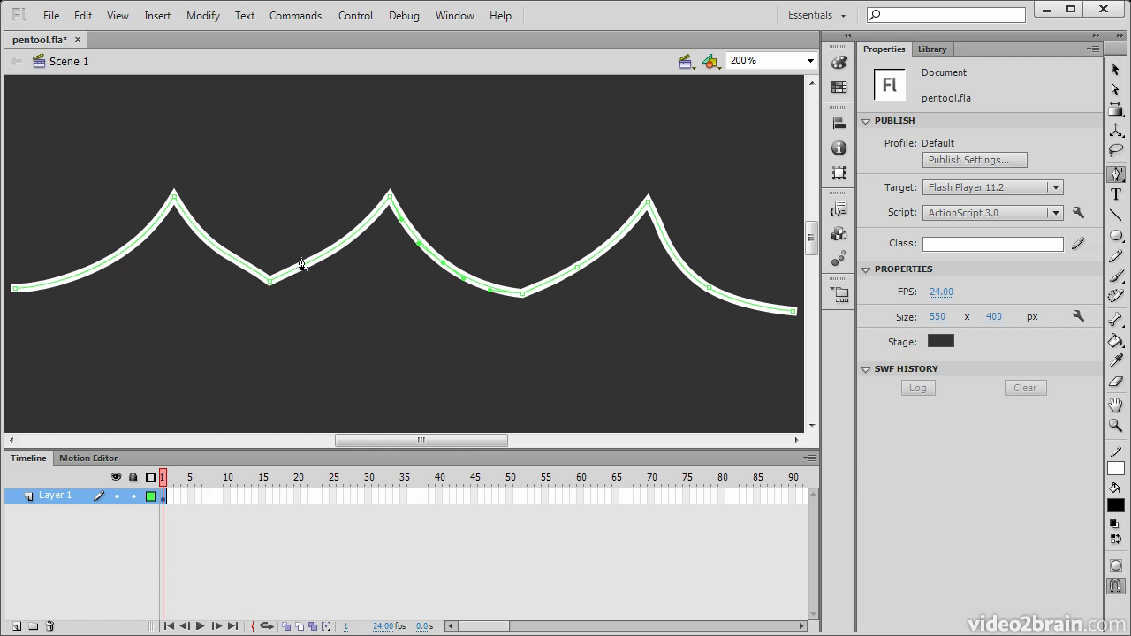
left_click(314, 265)
left_click(108, 261)
left_click(222, 255)
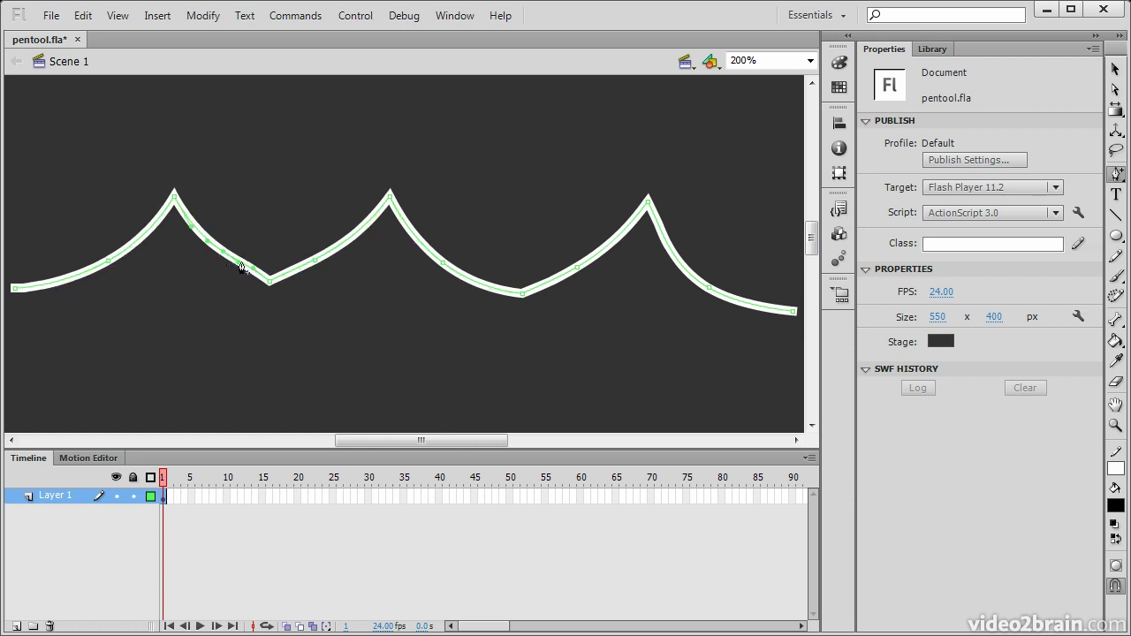
Step: Move the added anchor point between the first crest and the first valley up and to the right with the Subselection tool
left_click(1115, 91)
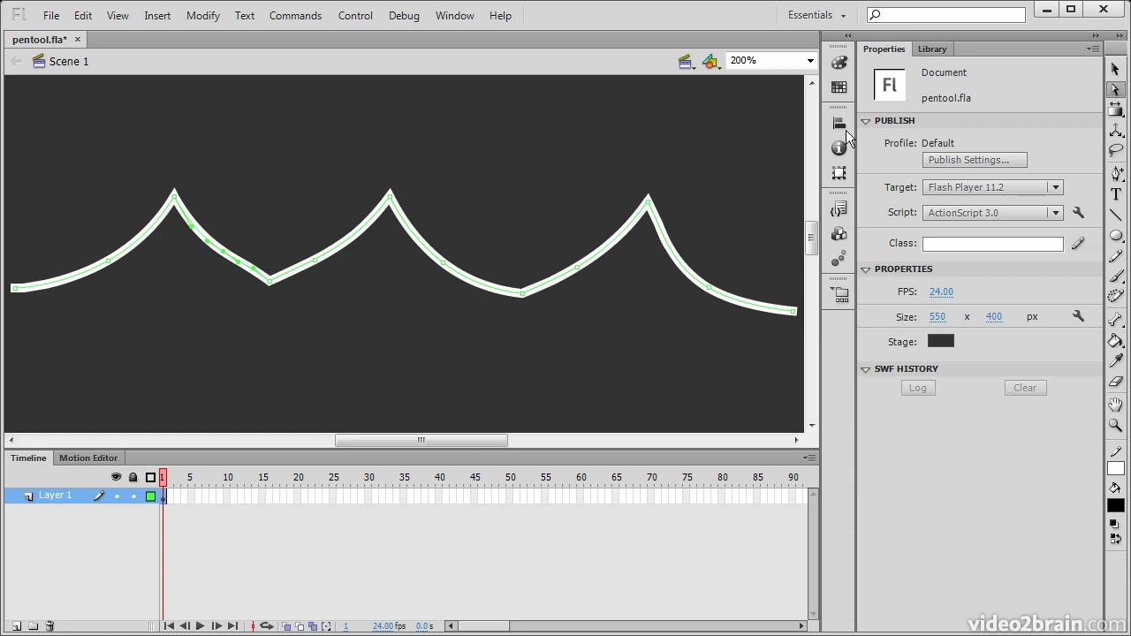
left_click(223, 257)
mouse_move(225, 277)
left_mouse_down()
mouse_move(194, 278)
mouse_move(237, 328)
mouse_move(184, 212)
mouse_move(202, 263)
mouse_move(232, 258)
mouse_move(214, 271)
mouse_move(253, 244)
mouse_move(201, 252)
mouse_move(271, 233)
left_mouse_up()
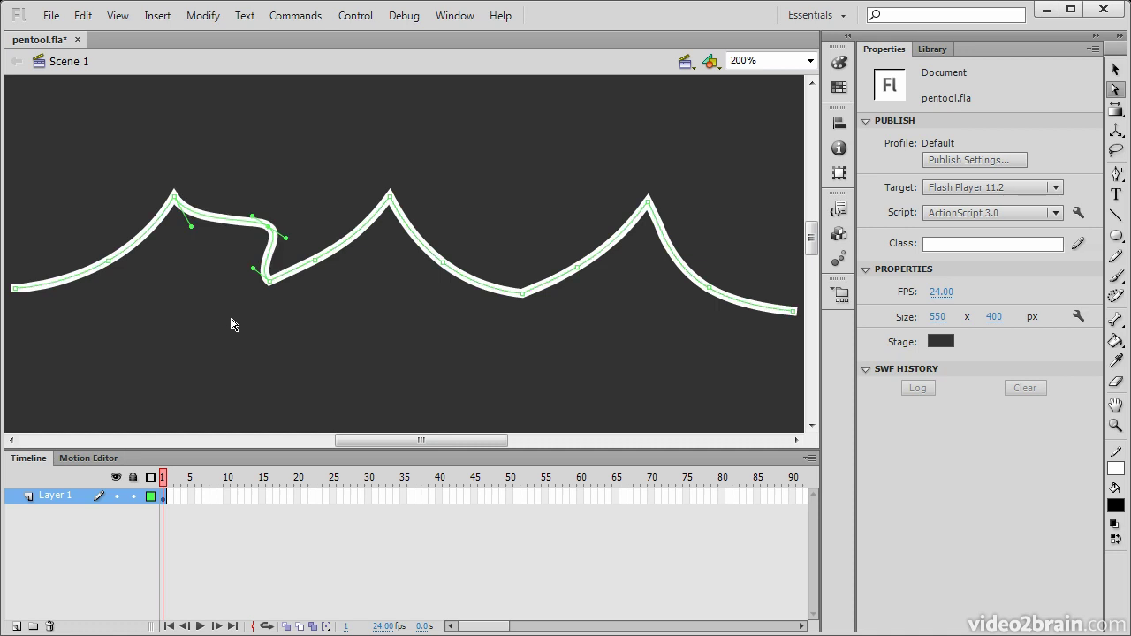
Step: Nudge the displaced anchor point left and down in small increments, back onto the slope between the first crest and first valley
key("Left")
key("Left")
key("Left")
key("Left")
key("Left")
key("Left")
key("Left")
key("Left")
key("Left")
key("Left")
key("Left")
key("Left")
key("Left")
key("Left")
key("Left")
key("Left")
key("Left")
key("Left")
key("Left")
key("Left")
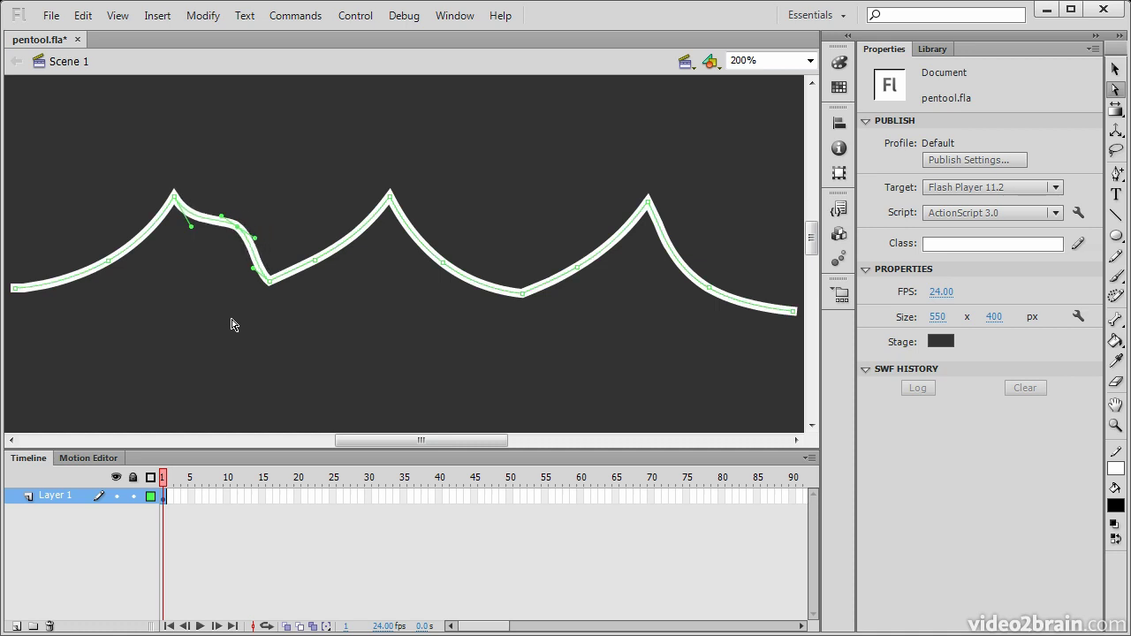
key("Down")
key("Down")
key("Down")
key("Down")
key("Down")
key("Down")
key("Down")
key("Down")
key("Down")
key("Down")
key("Down")
key("Down")
key("Down")
key("Down")
key("Down")
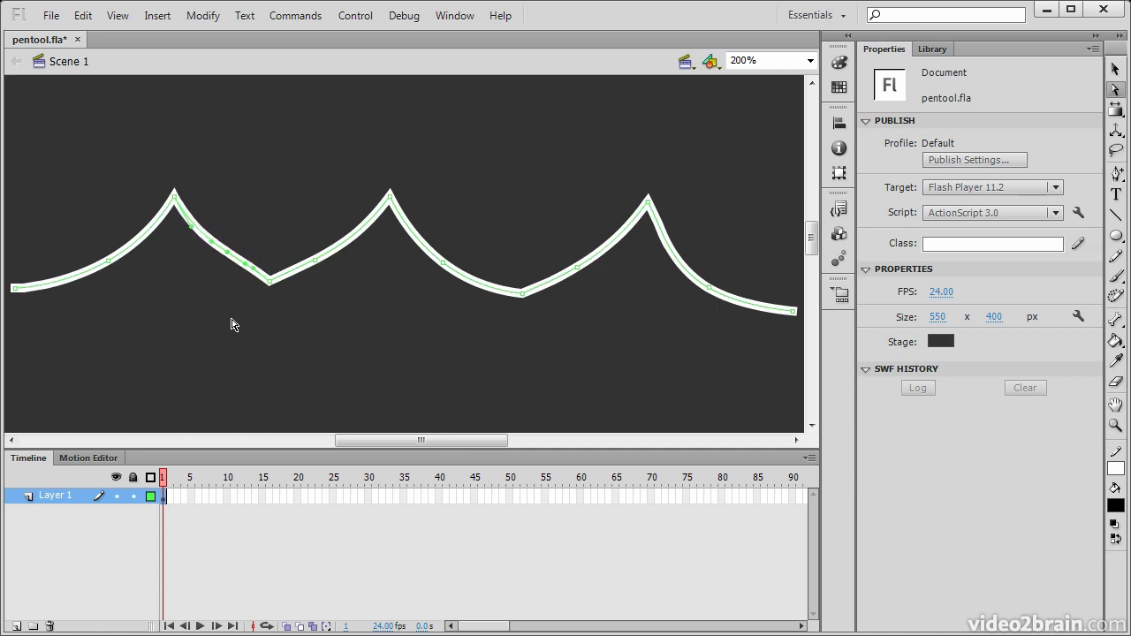
key("Right")
key("Right")
key("Right")
key("Right")
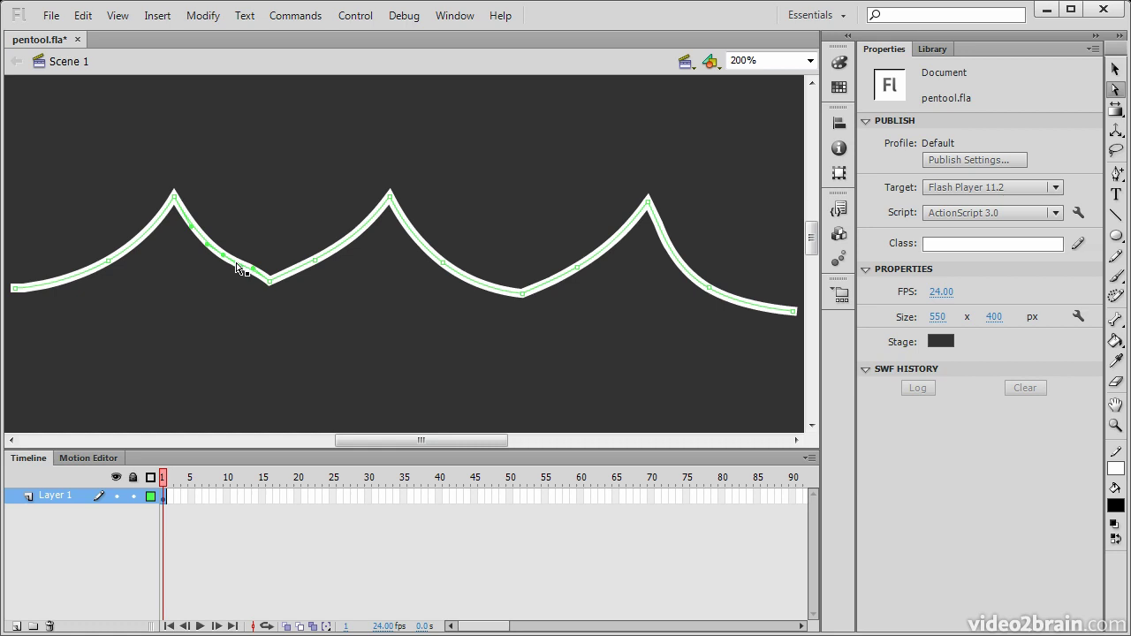
Step: Delete the added anchor points from the three slopes between the first crest and the second valley
left_click(1117, 171)
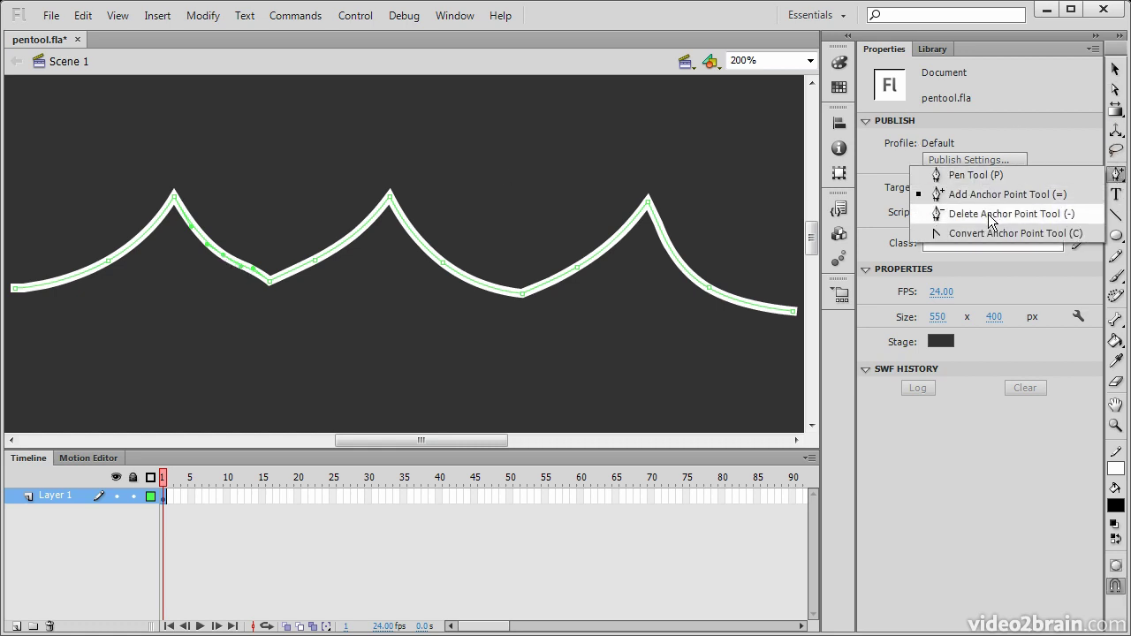
left_click(991, 221)
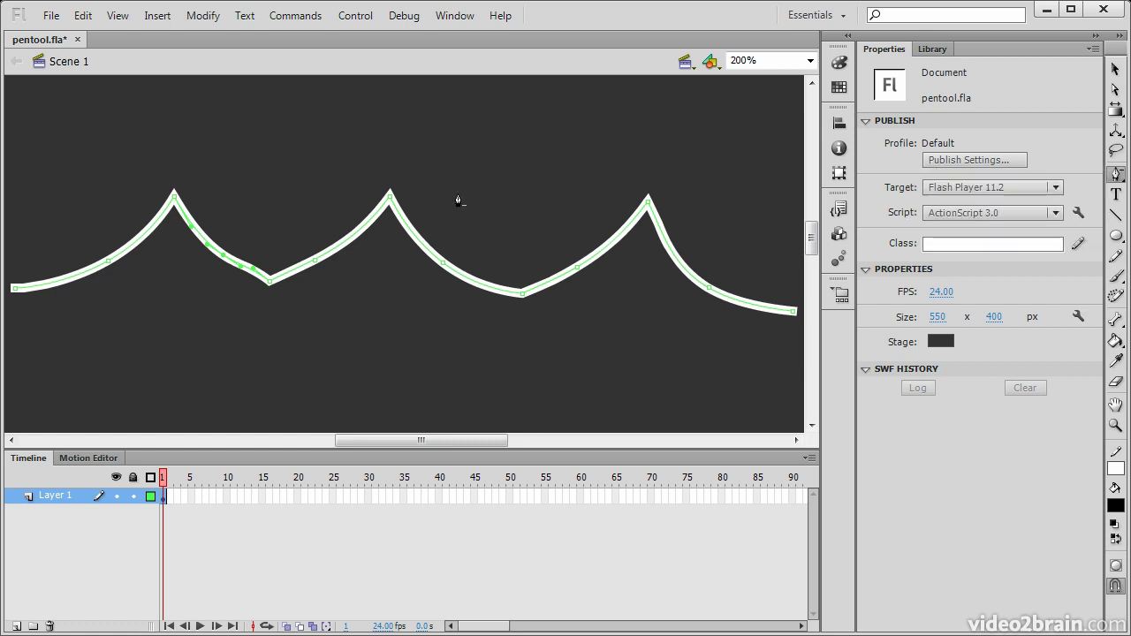
left_click(221, 261)
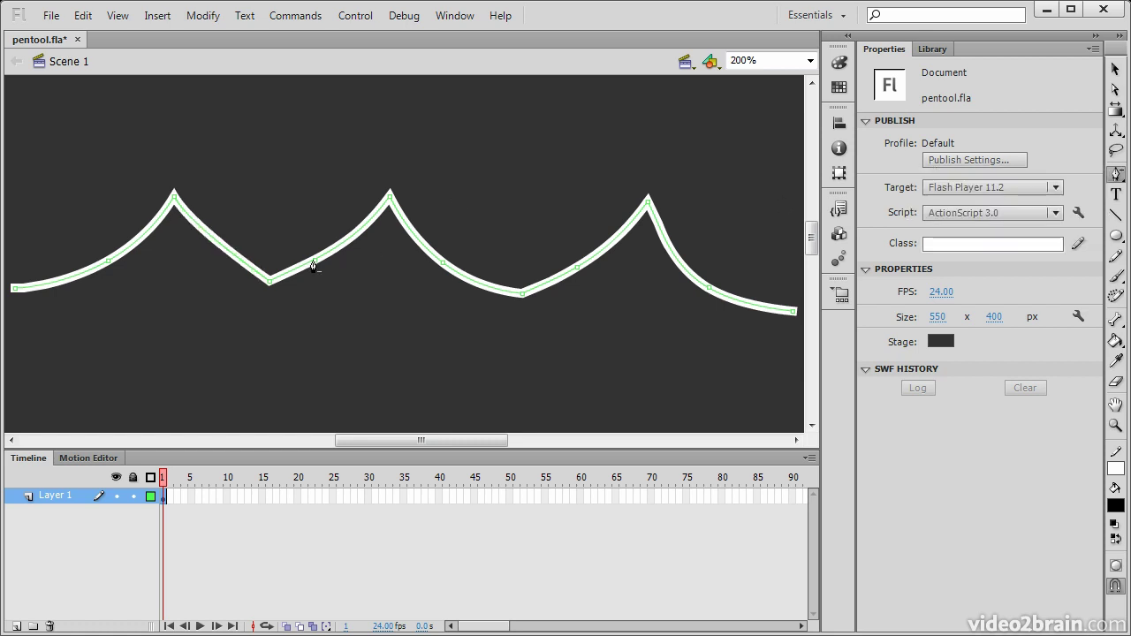
left_click(315, 262)
left_click(443, 263)
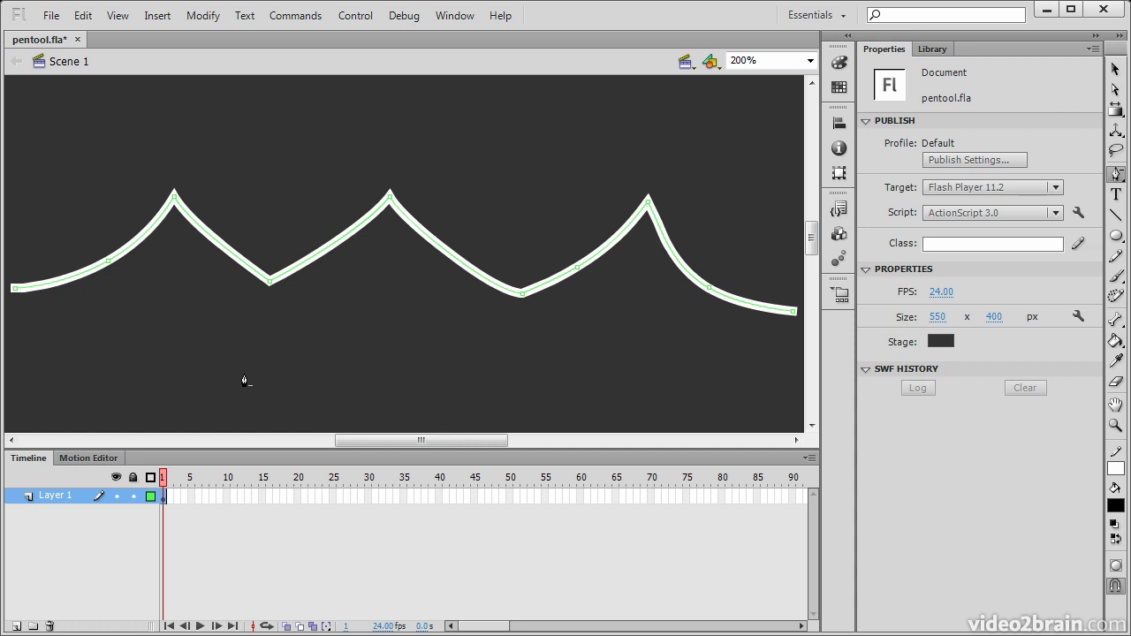
Step: Turn the second valley's corner into a smooth curve with the Convert Anchor Point tool by pulling out its tangent handles
left_click(1117, 175)
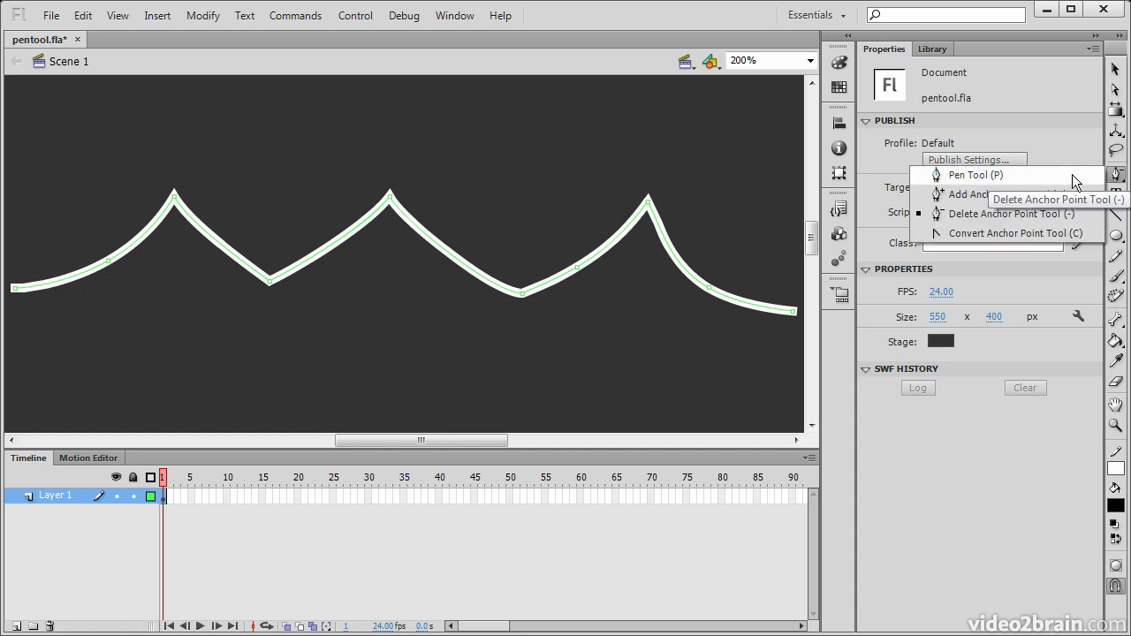
left_click(1012, 234)
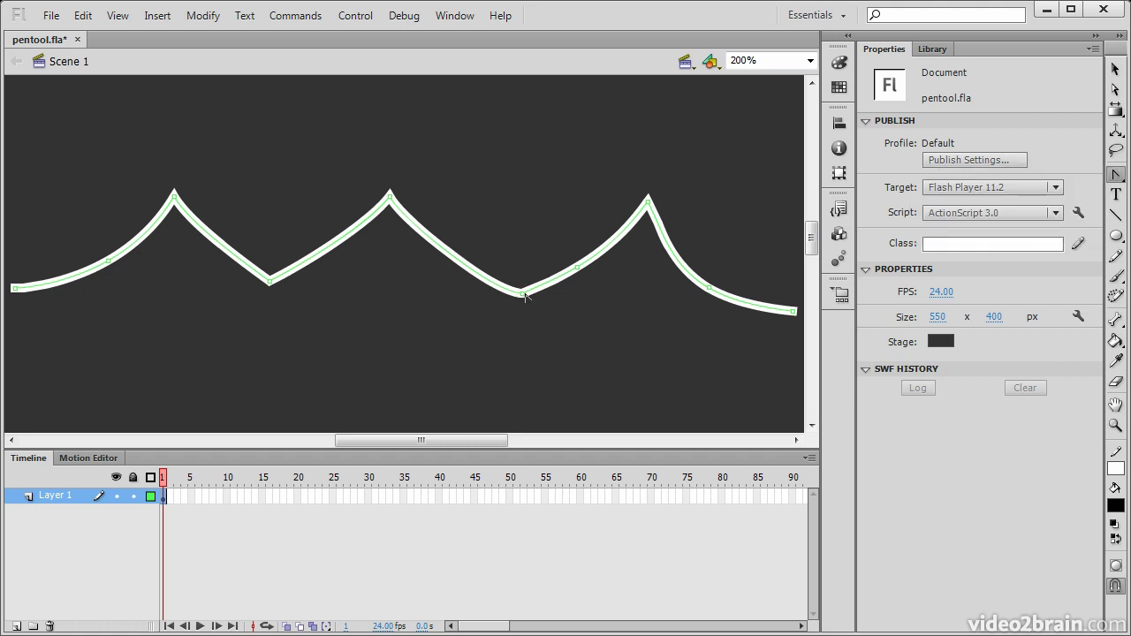
left_click(525, 295)
left_click_drag(527, 299, 460, 298)
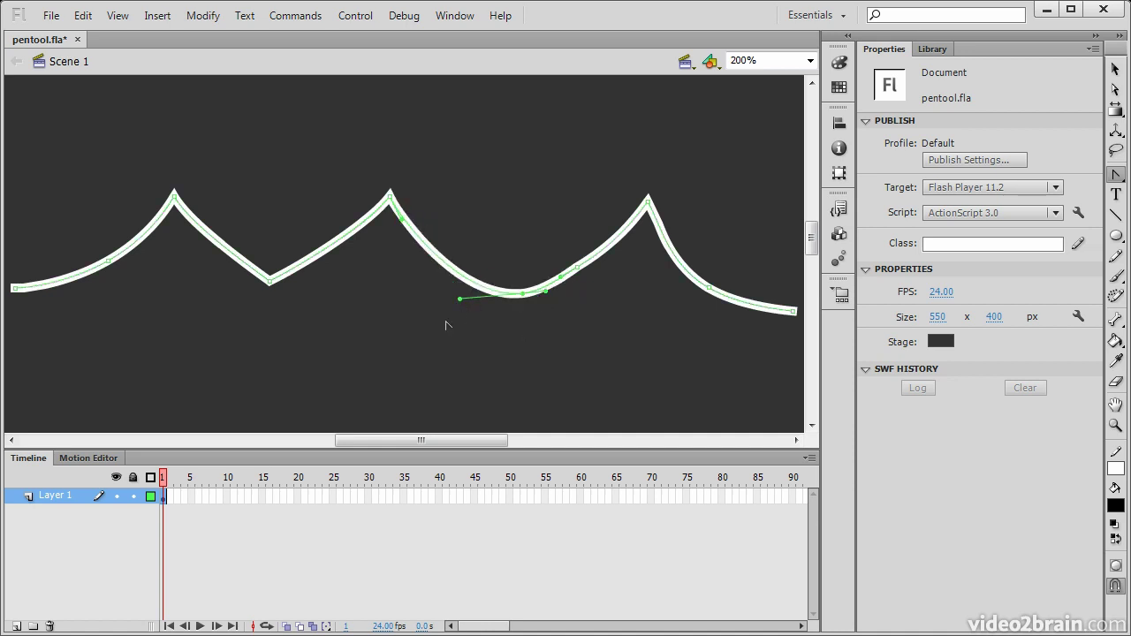
Step: Reset the second valley's anchor point to a corner, convert it back to a smooth point with shorter handles, and deselect the path
left_click(526, 295)
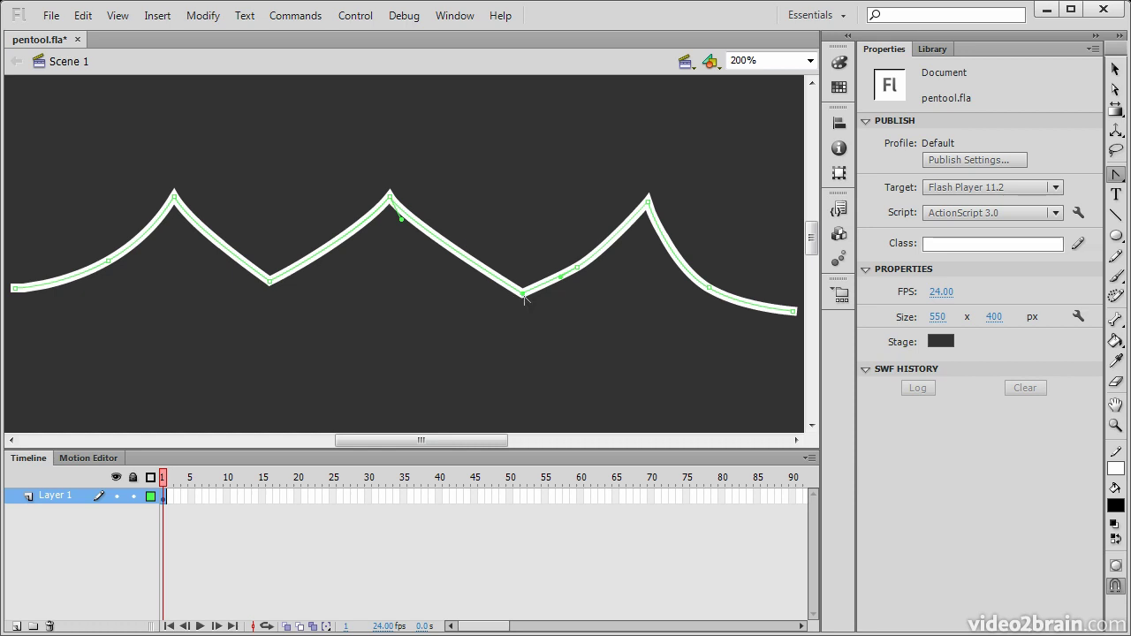
mouse_move(523, 295)
left_mouse_down()
mouse_move(574, 299)
mouse_move(536, 292)
mouse_move(545, 294)
left_mouse_up()
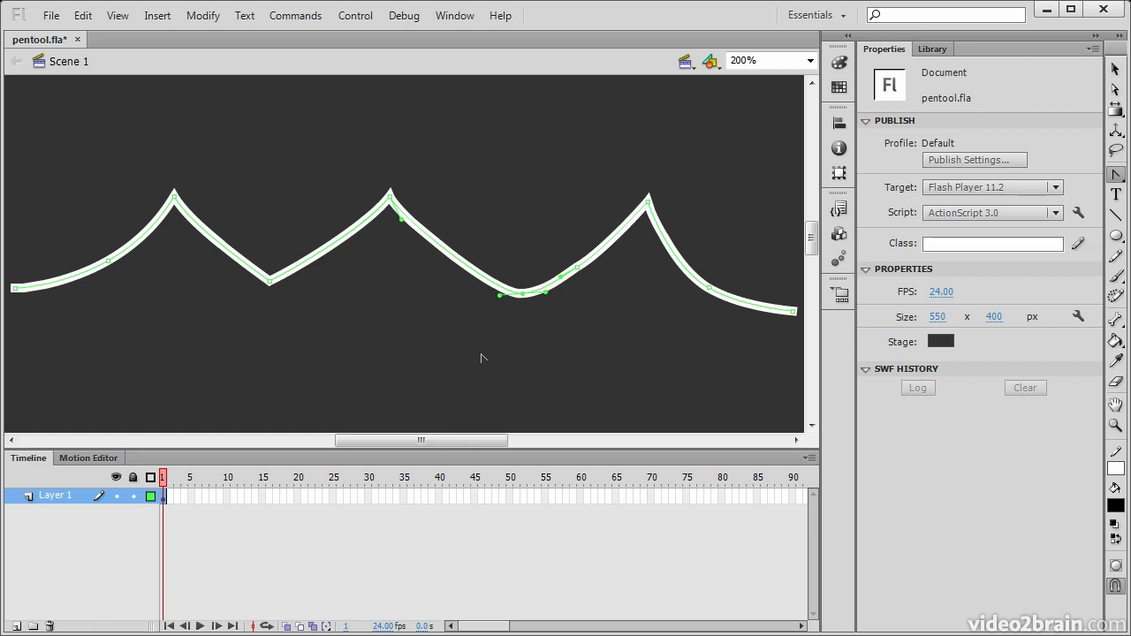
left_click(1115, 68)
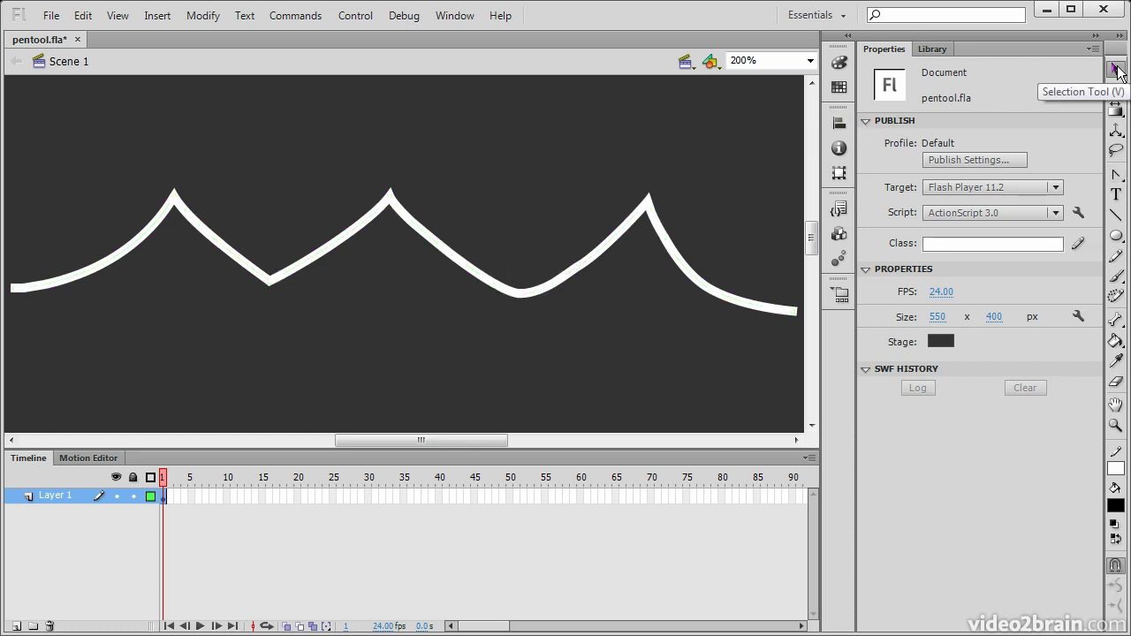